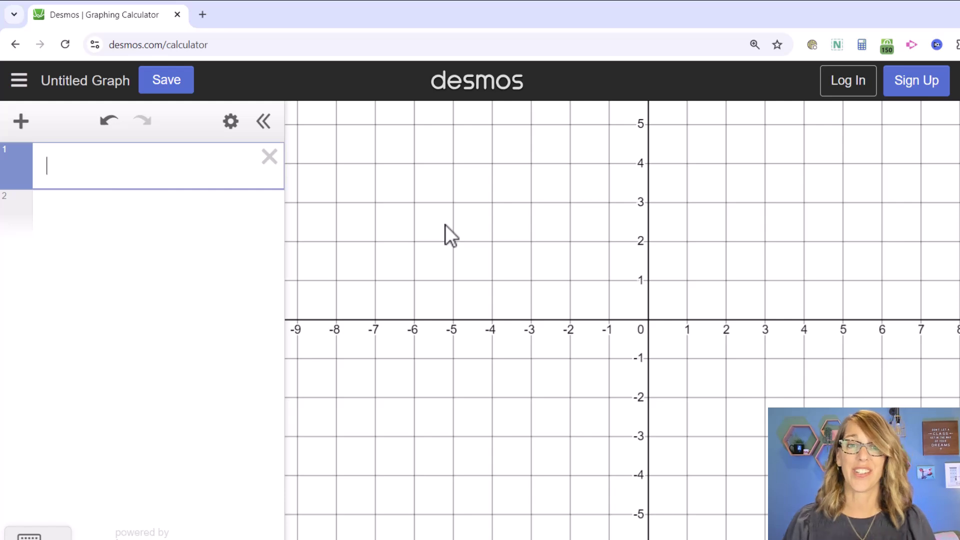
Step: Insert the fountain image from the Downloads folder into the graph
left_click(21, 124)
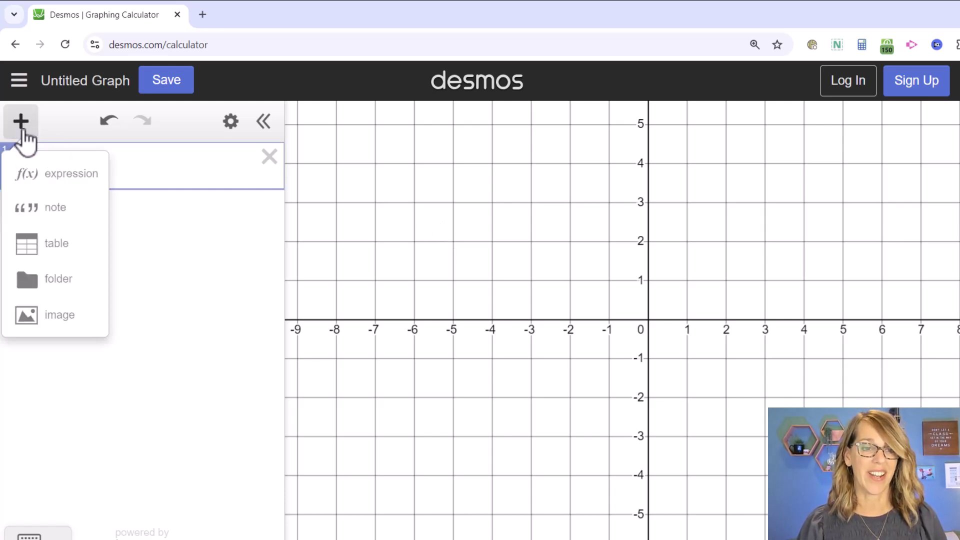
left_click(63, 320)
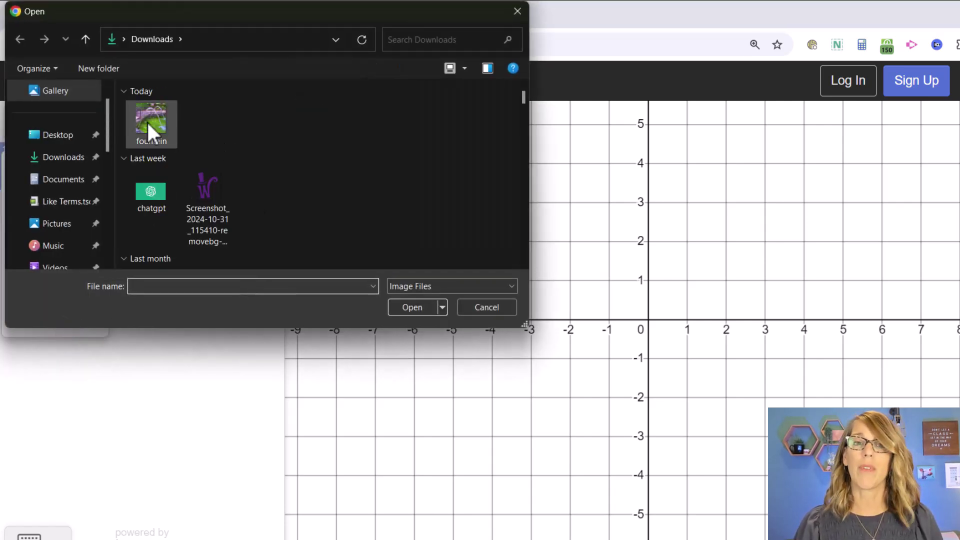
left_click(146, 121)
left_click(419, 307)
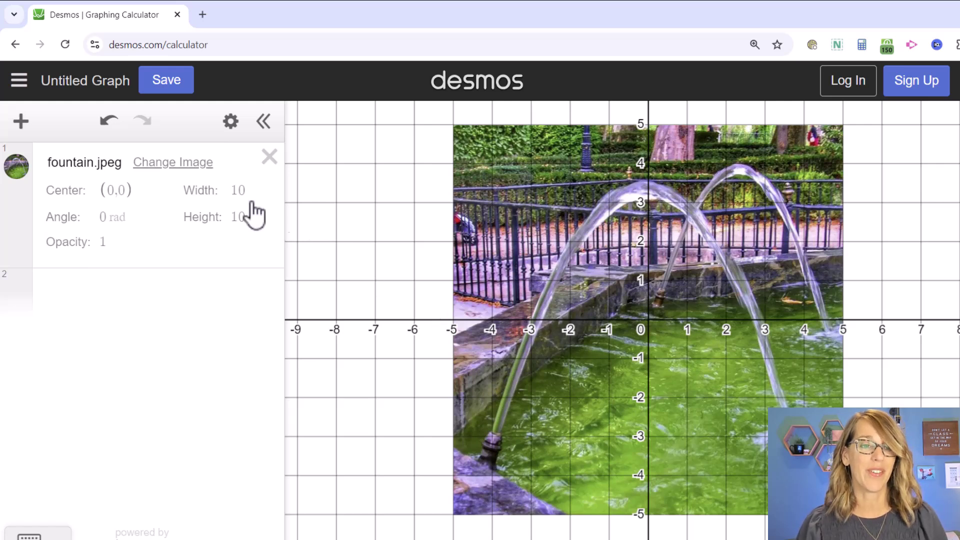
Step: Try centring the fountain image at (0,5) and restore its centre to (0,0)
left_click(126, 190)
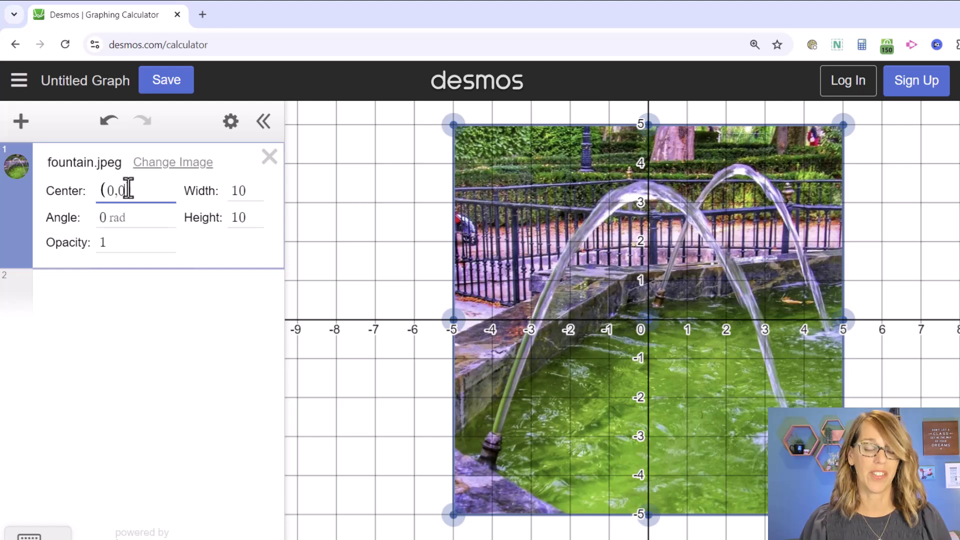
key("BackSpace")
type("5")
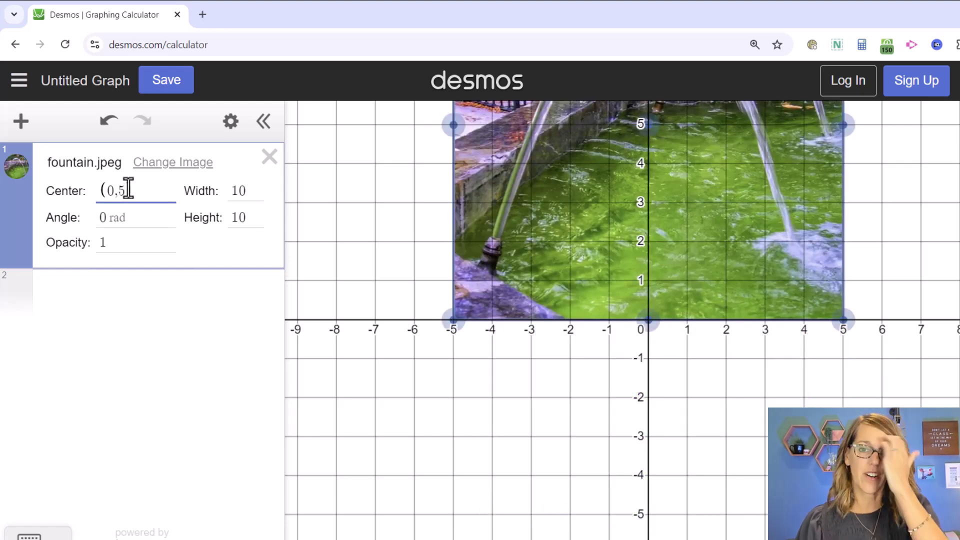
key("BackSpace")
type("0")
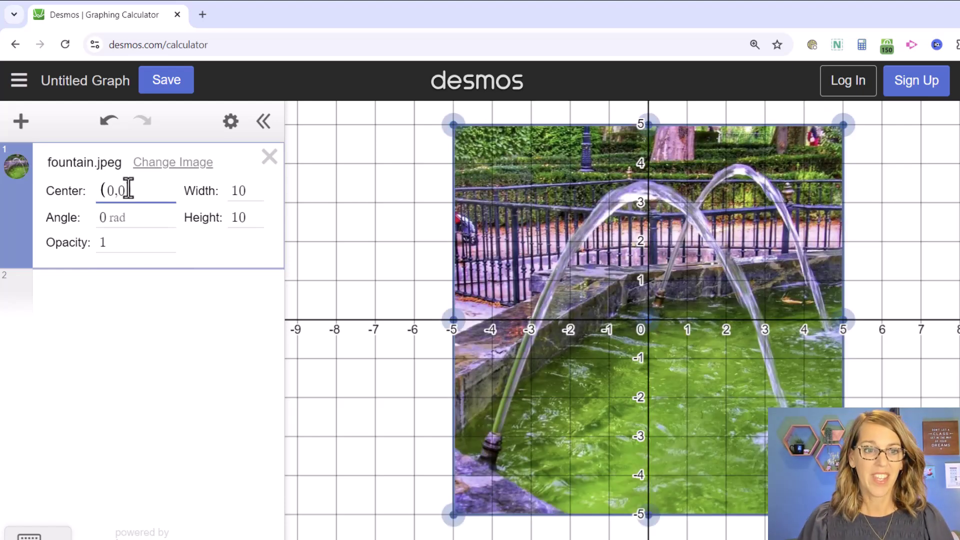
Step: Set the fountain image's opacity to .6
left_click(120, 217)
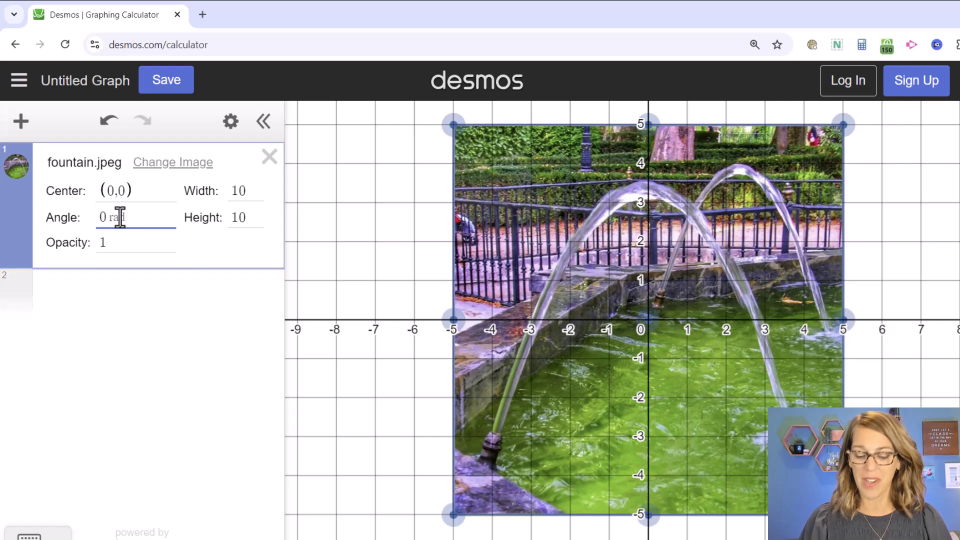
left_click(108, 242)
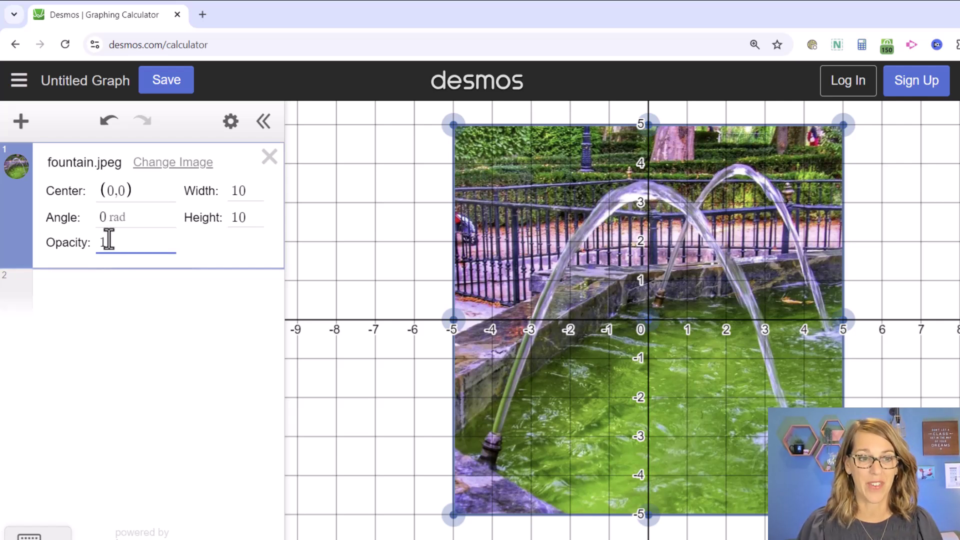
key("BackSpace")
type(".6")
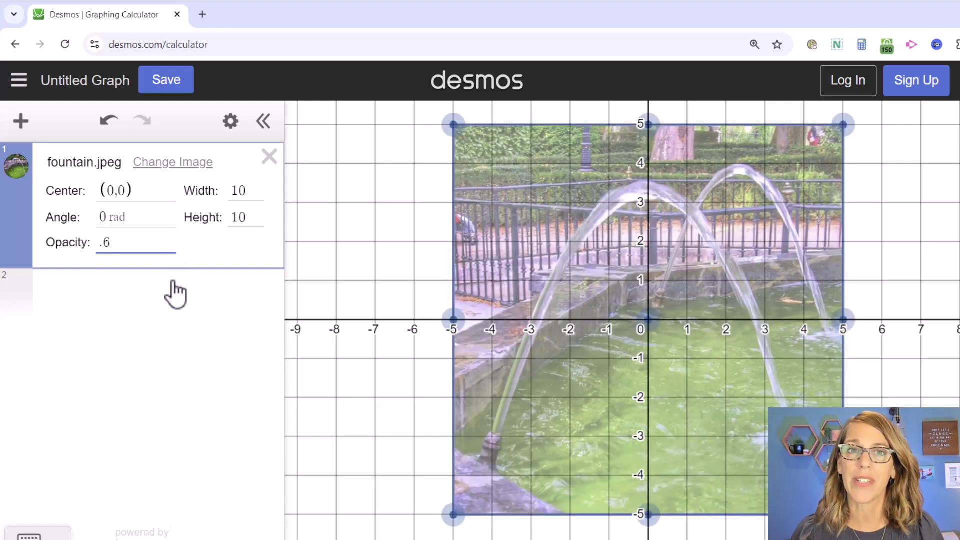
Step: Plot the point (0,3.3) at the peak of the front water arc
left_click(78, 299)
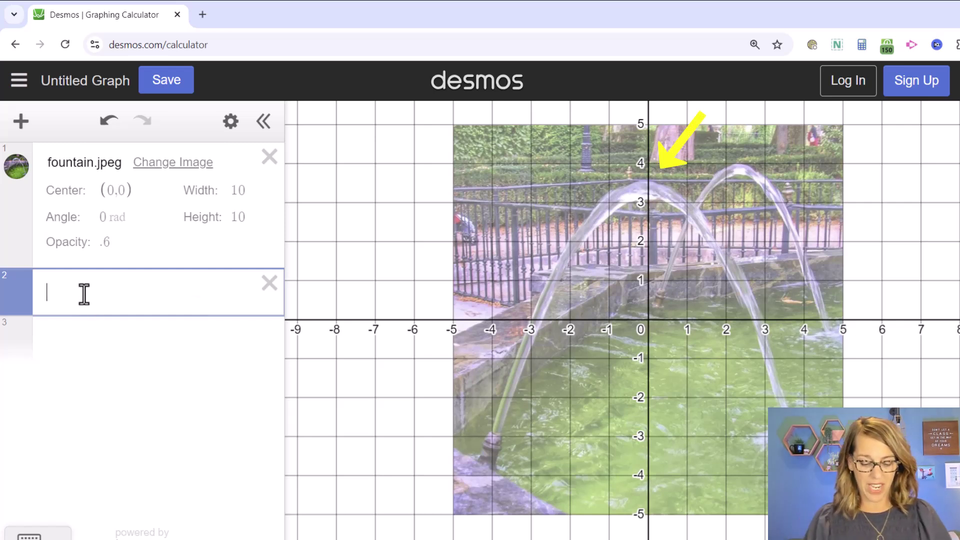
type("(0")
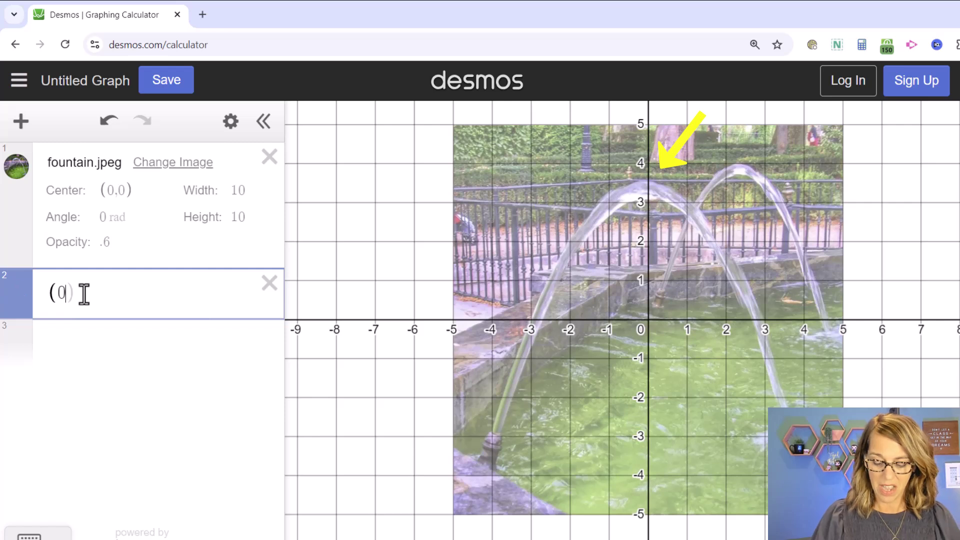
type(",")
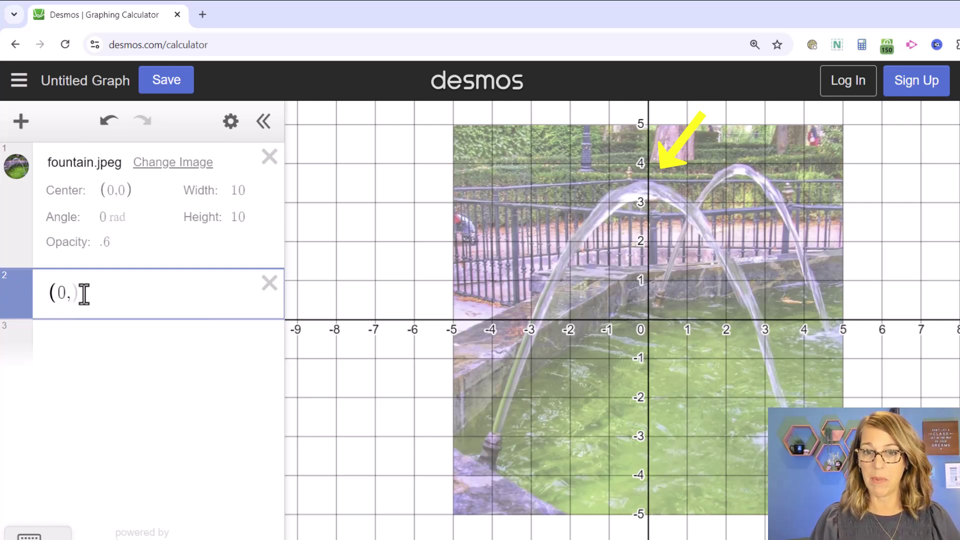
type("3.4)")
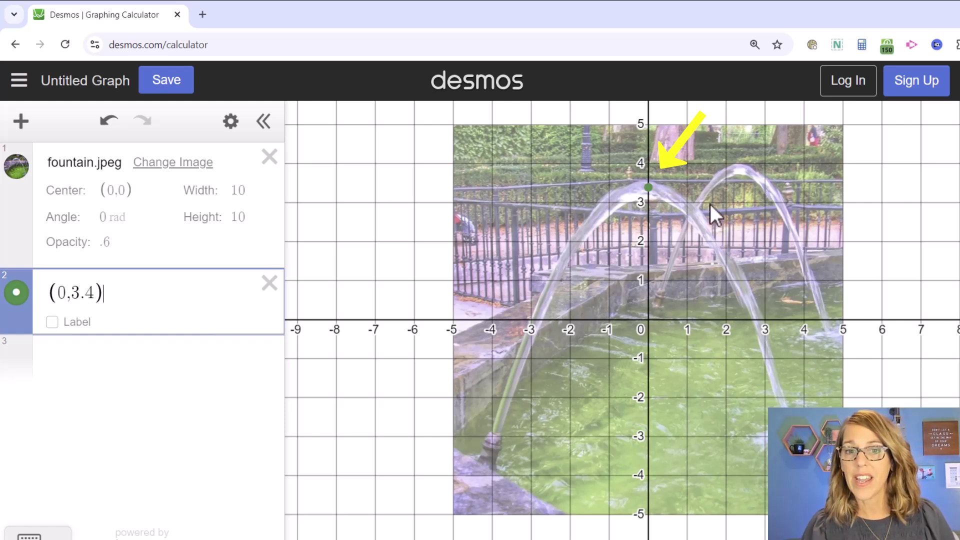
key("BackSpace")
key("BackSpace")
type("3)")
Step: Format the point at the arc's peak with size 12 and orange color
left_click(17, 292)
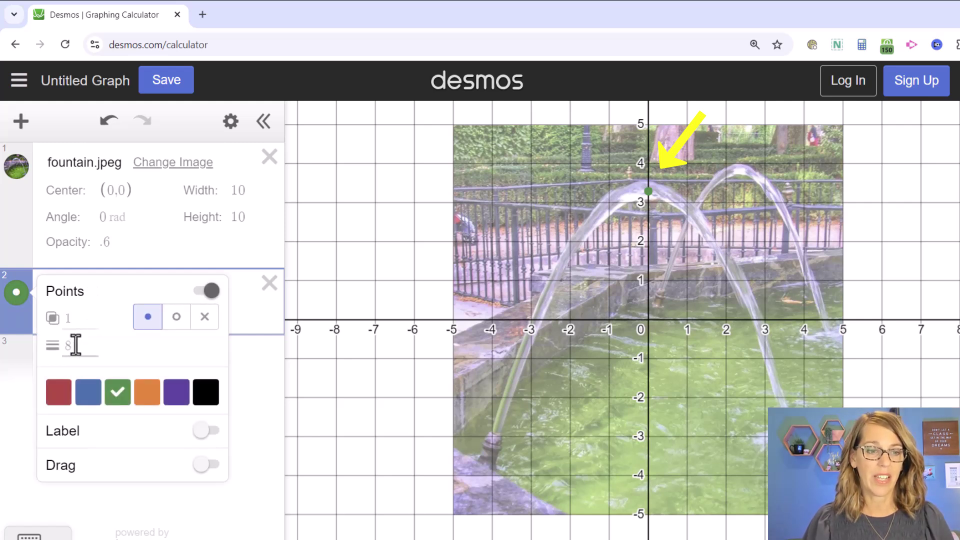
left_click(72, 345)
type("12")
left_click(150, 395)
left_click(251, 452)
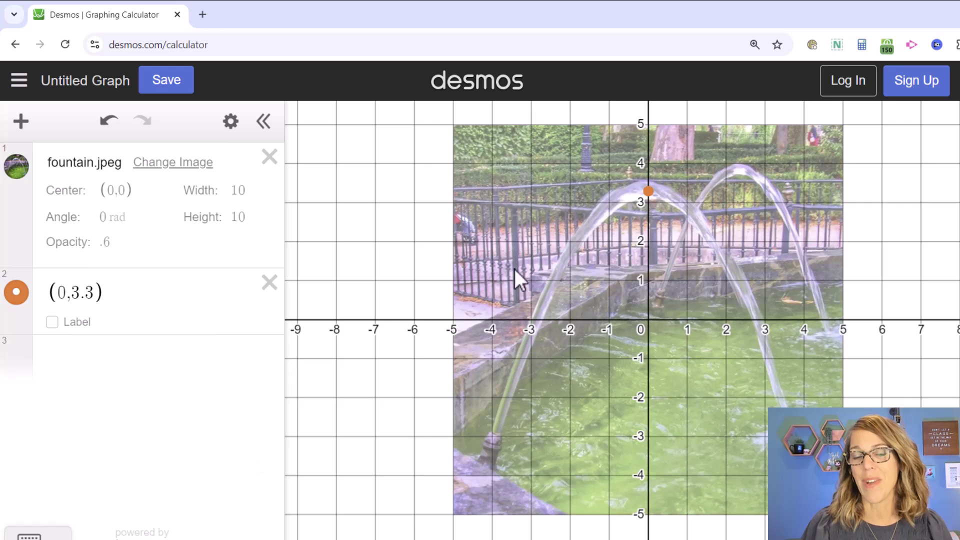
Step: Graph the parabola y=(x-0)^2+3.3 in vertex form on a new expression line
left_click(60, 361)
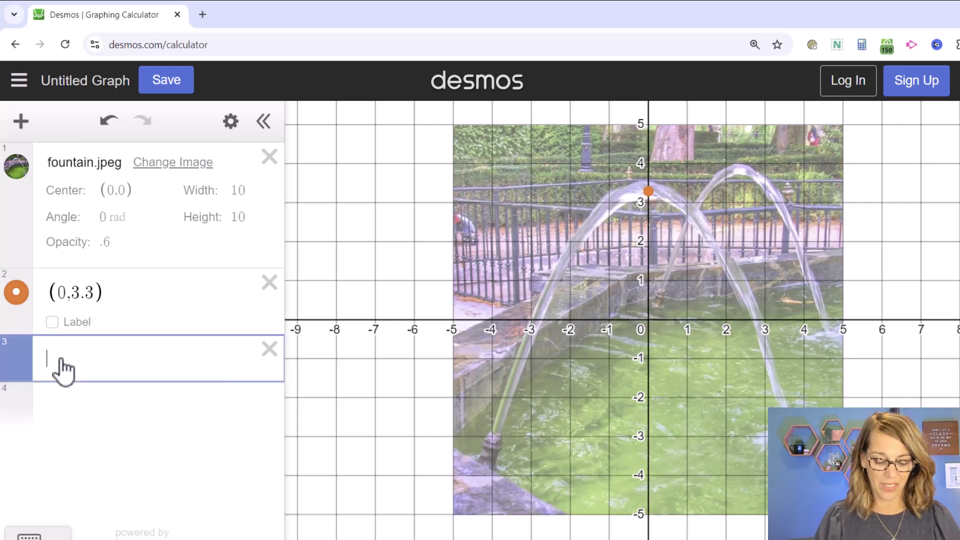
type("y=")
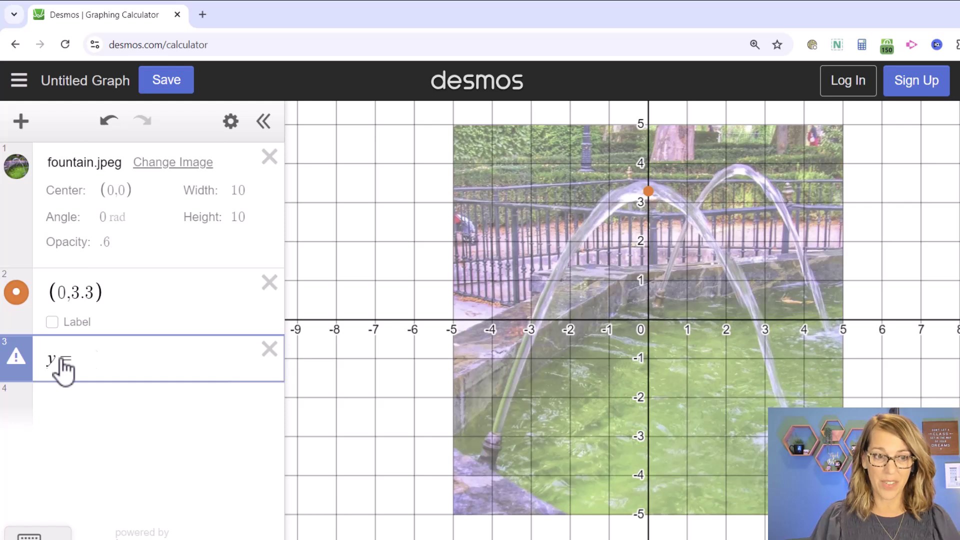
type("(x")
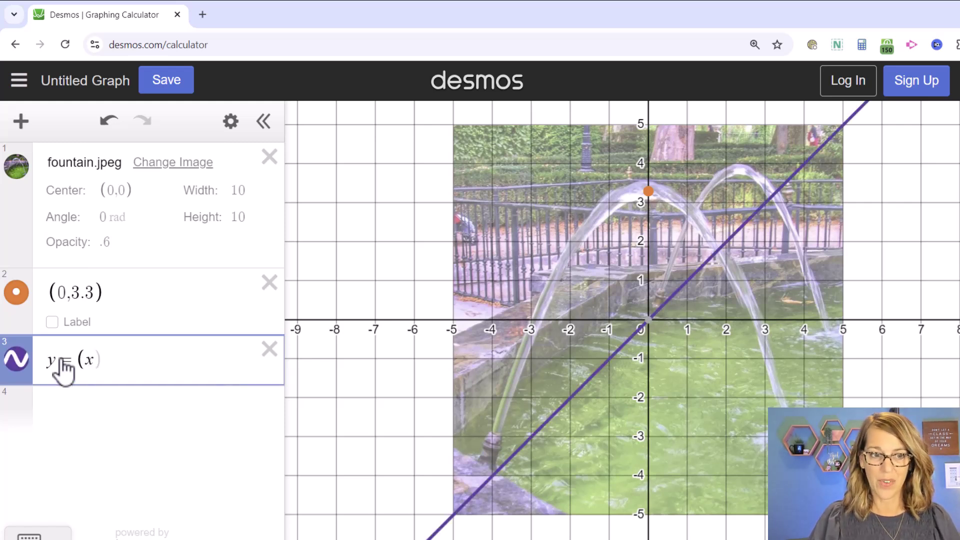
type("-")
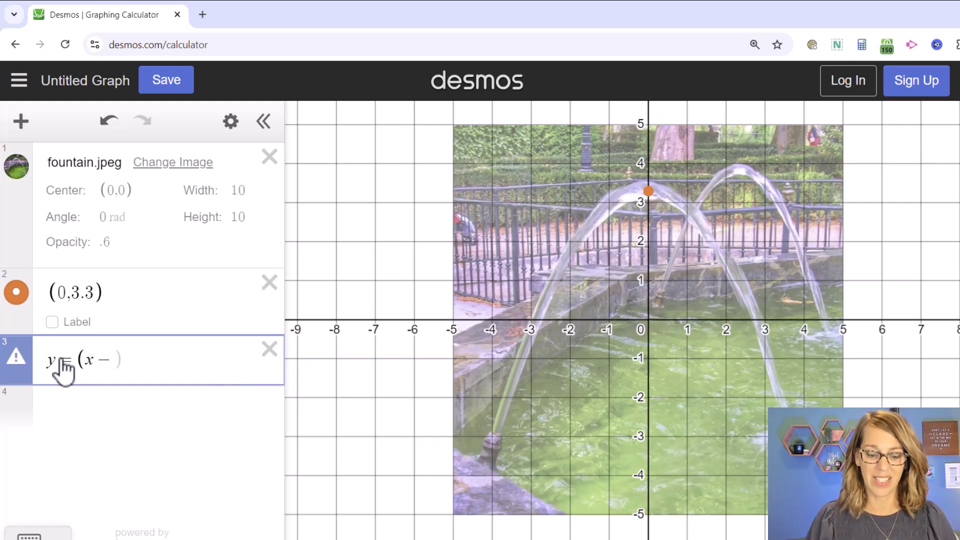
type("0)^2")
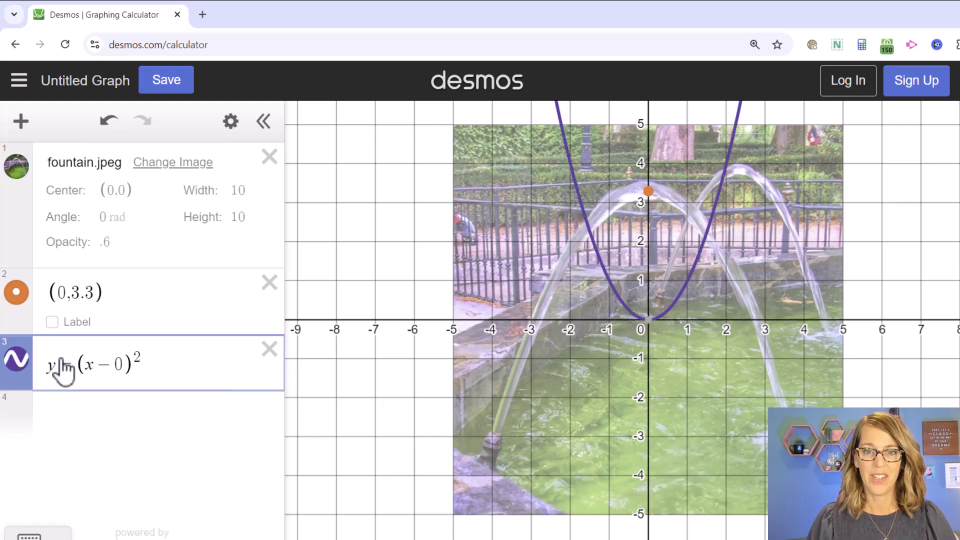
key("Right")
type("+3.3")
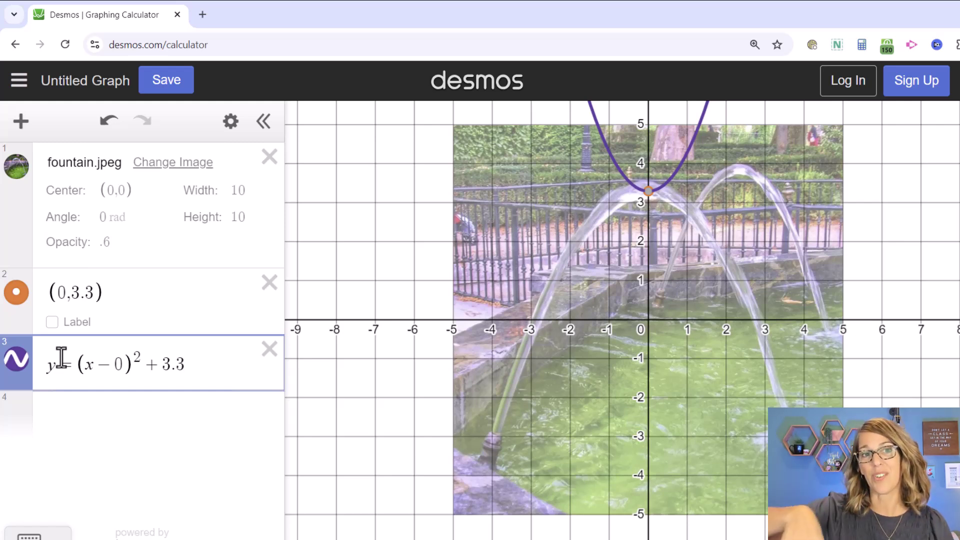
Step: Flip the parabola downward and fit its width to the front water arc with a leading coefficient of -.44
left_click(76, 362)
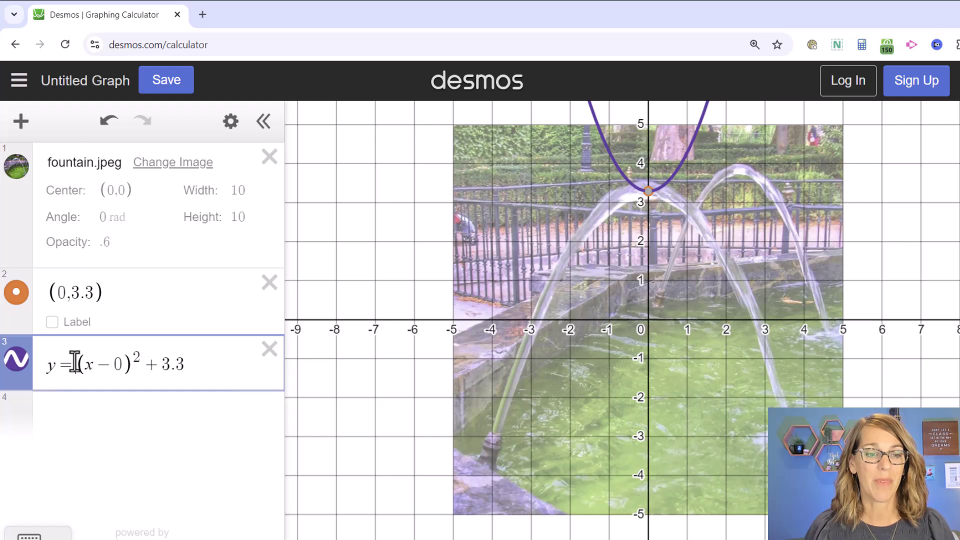
type("-")
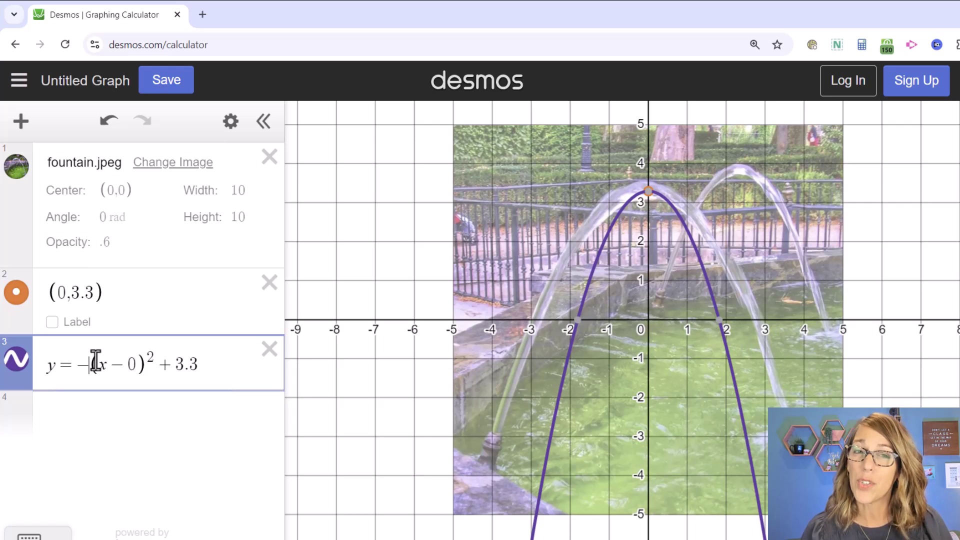
type(".8")
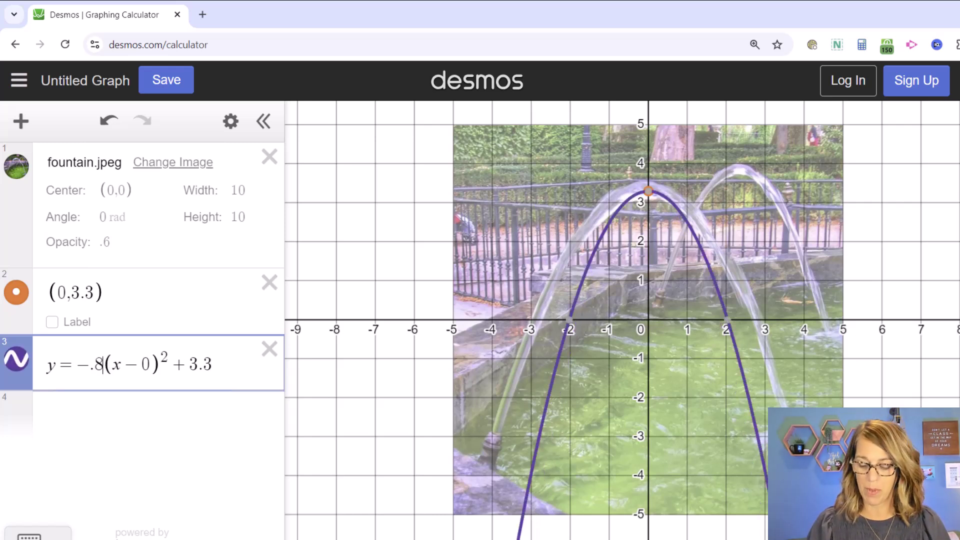
key("BackSpace")
type("5")
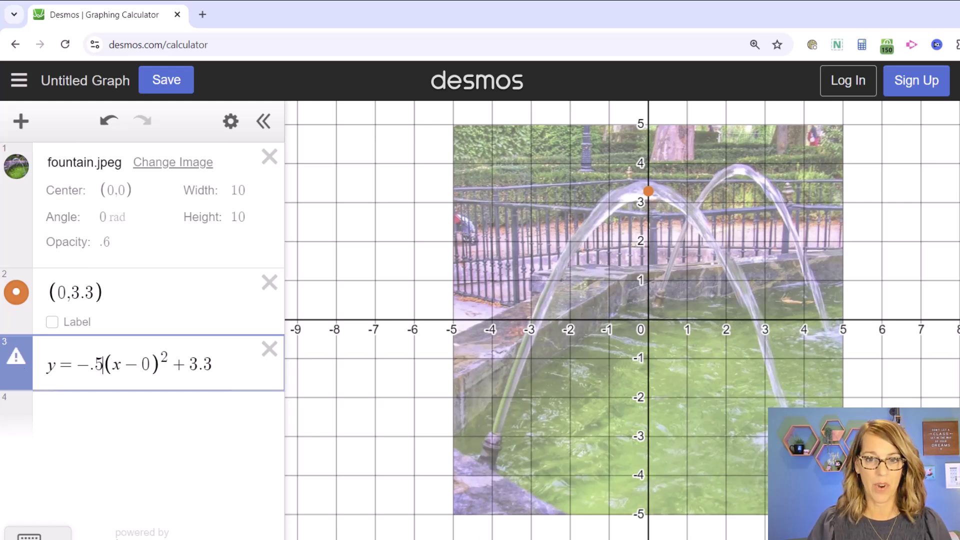
key("BackSpace")
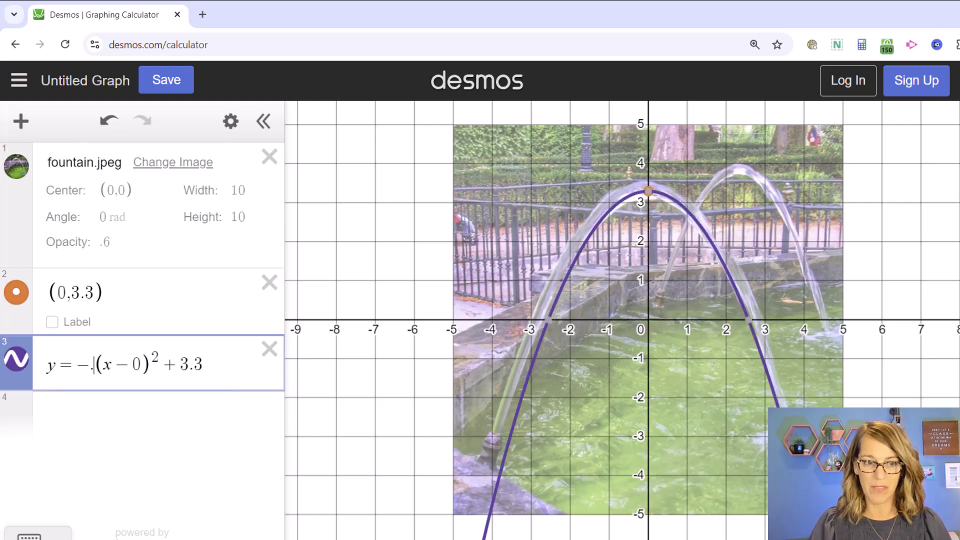
type("4")
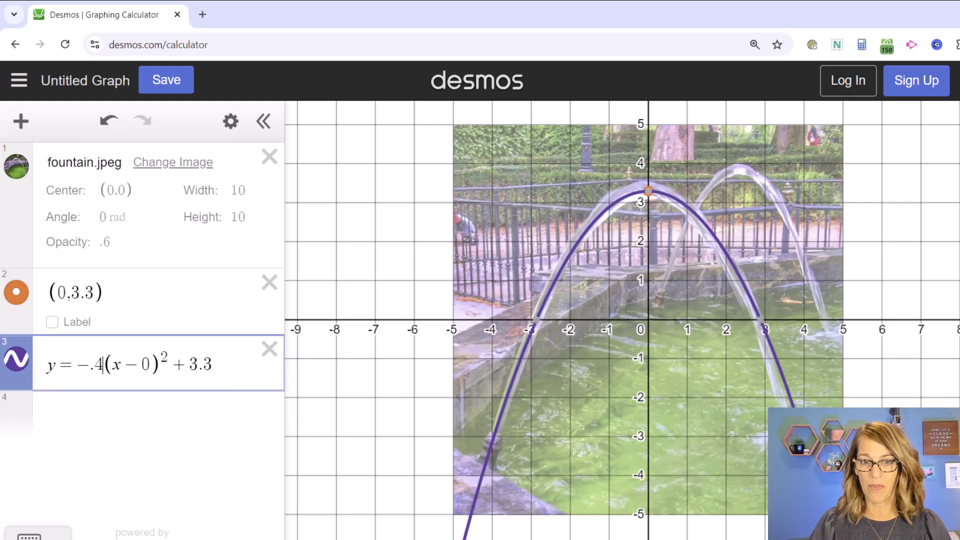
key("BackSpace")
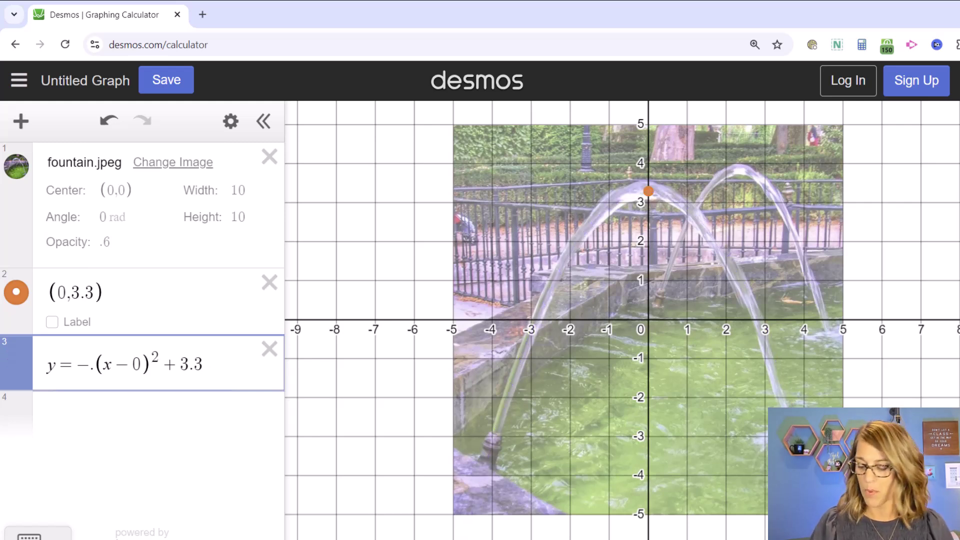
type("44")
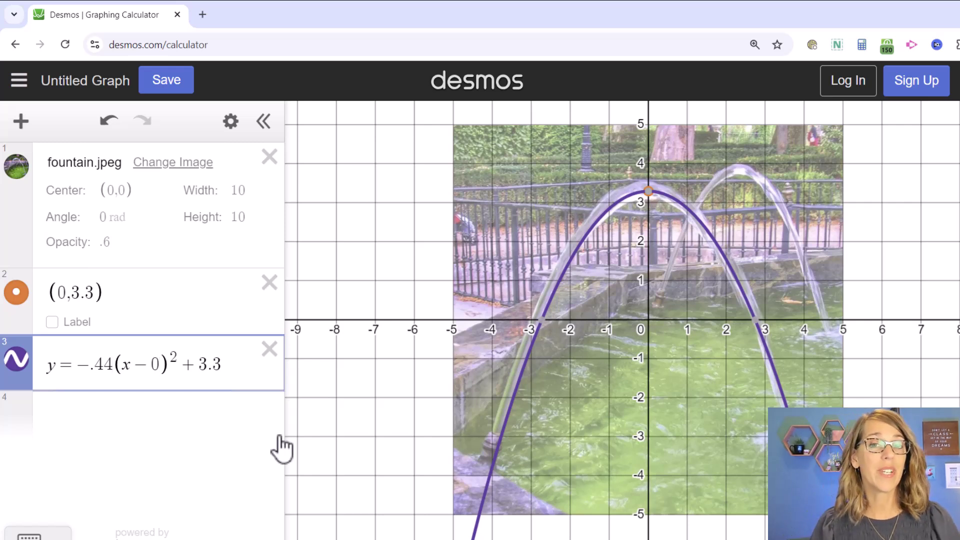
Step: Simplify the parabola's equation to y=-.44x^2+3.3 by removing the parentheses and the subtracted zero
left_click(168, 363)
key("BackSpace")
key("BackSpace")
key("BackSpace")
key("Left")
key("Left")
key("Left")
key("Left")
key("Left")
key("Left")
key("Left")
key("Left")
key("BackSpace")
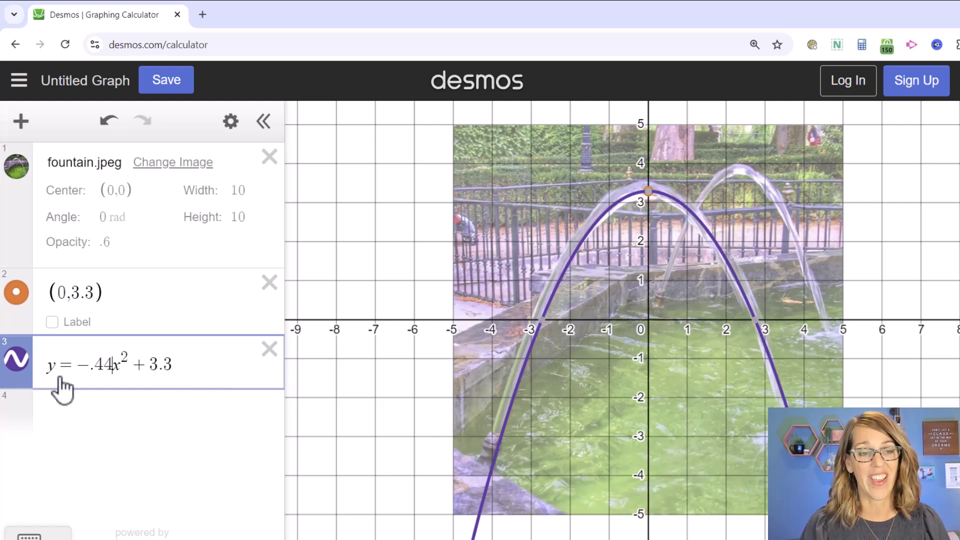
Step: Format the parabola's line with thickness 6 and orange color
left_click(20, 361)
left_click(88, 412)
key("BackSpace")
key("BackSpace")
key("BackSpace")
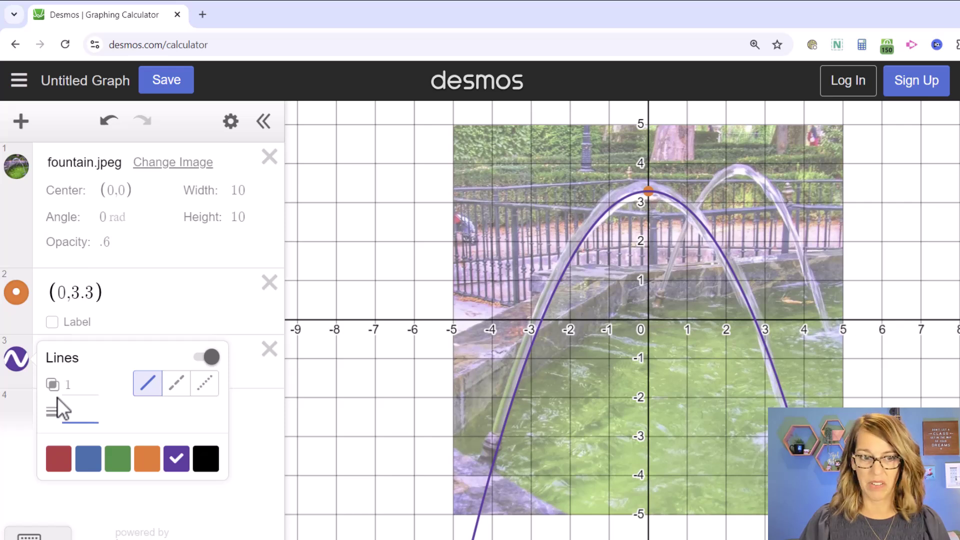
type("6")
left_click(149, 468)
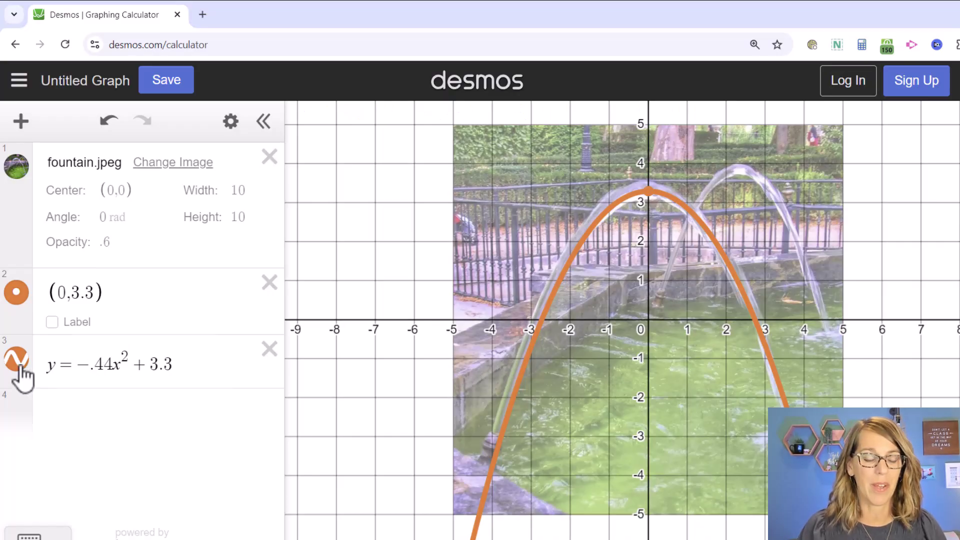
Step: Hide the parabola's graph and delete the point (0,3.3) from the expression list
left_click(19, 365)
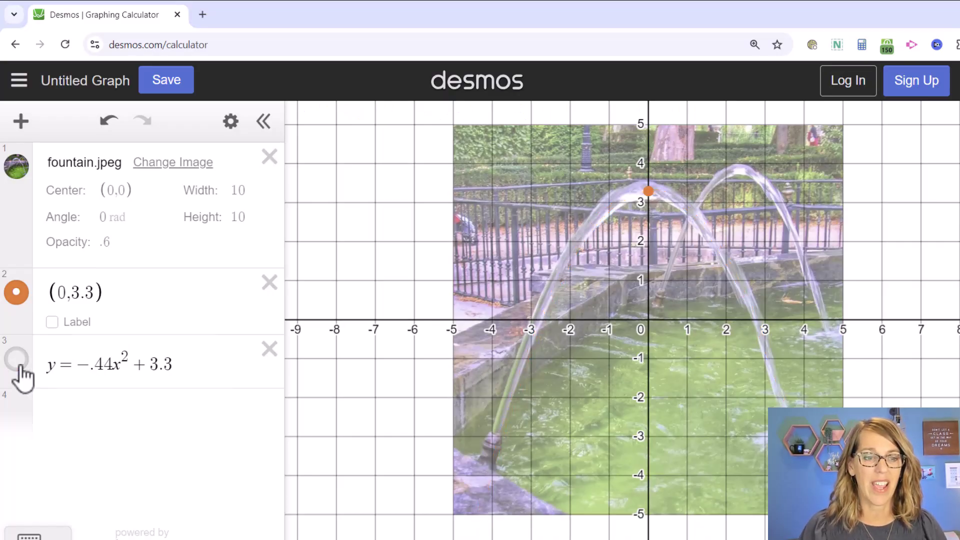
left_click(269, 282)
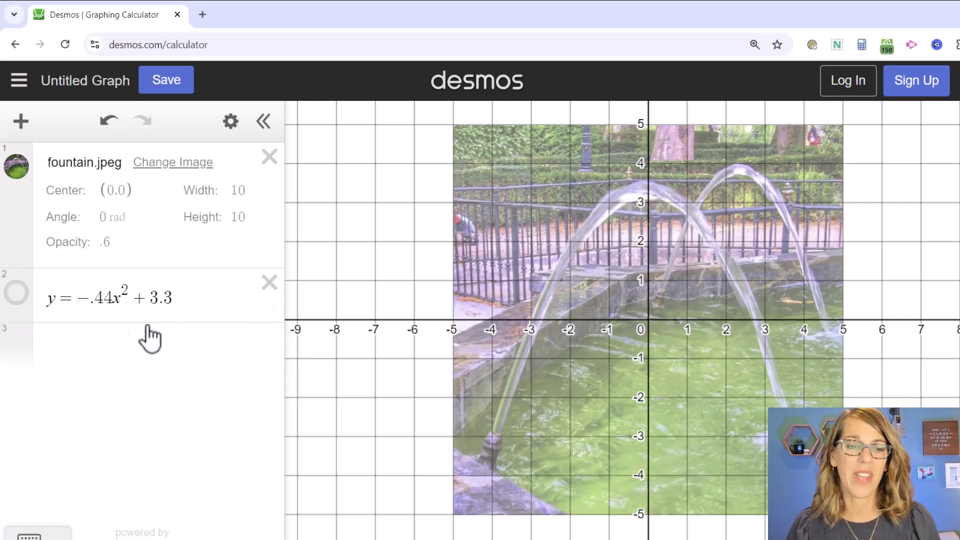
Step: Enter the vertex form y=a(x-h)^2+k as a new expression and add sliders for a, h and k
left_click(85, 347)
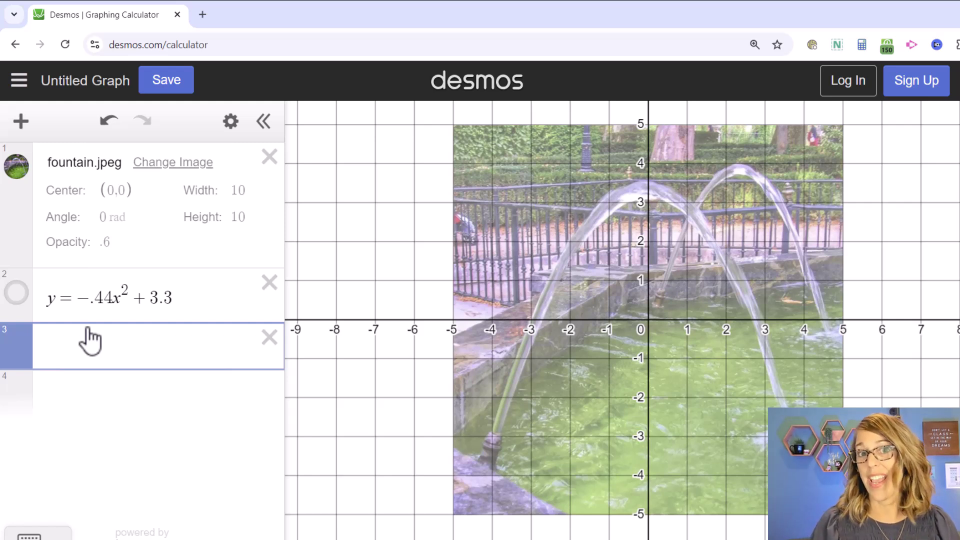
type("y=a(x")
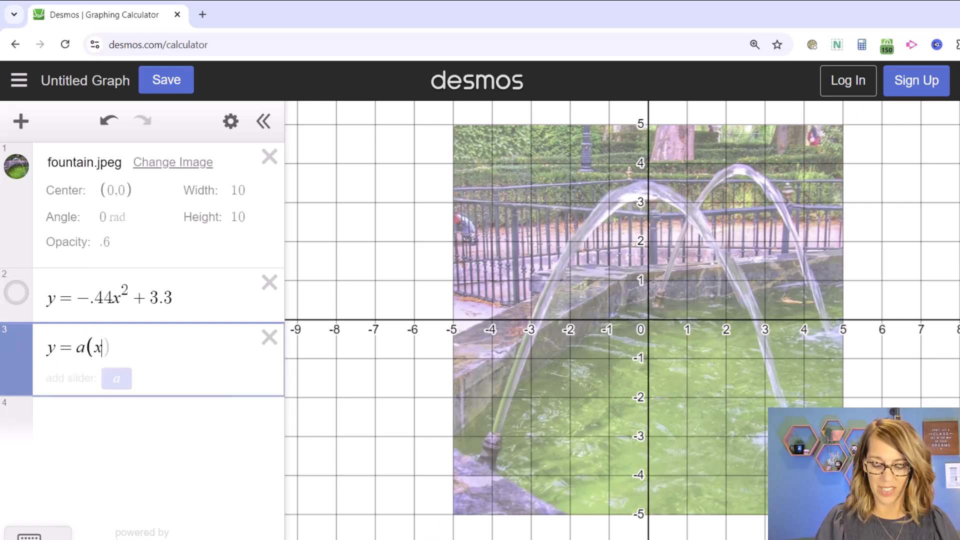
type("-h)^2")
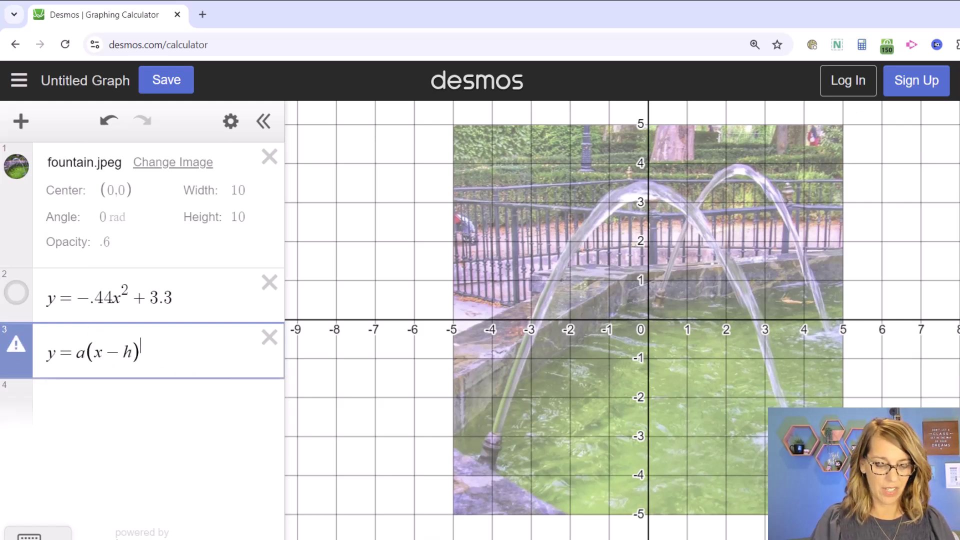
key("Right")
type("+k")
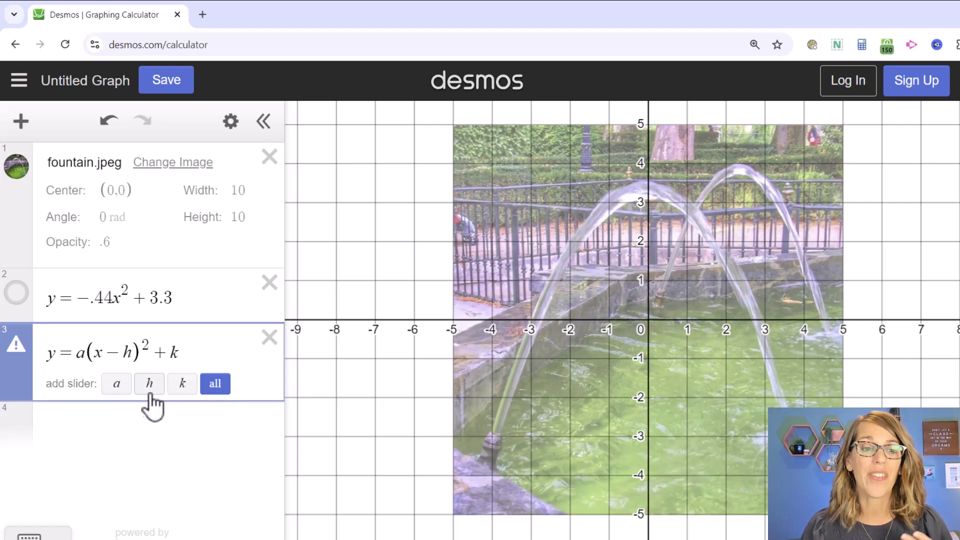
left_click(216, 389)
left_click(215, 385)
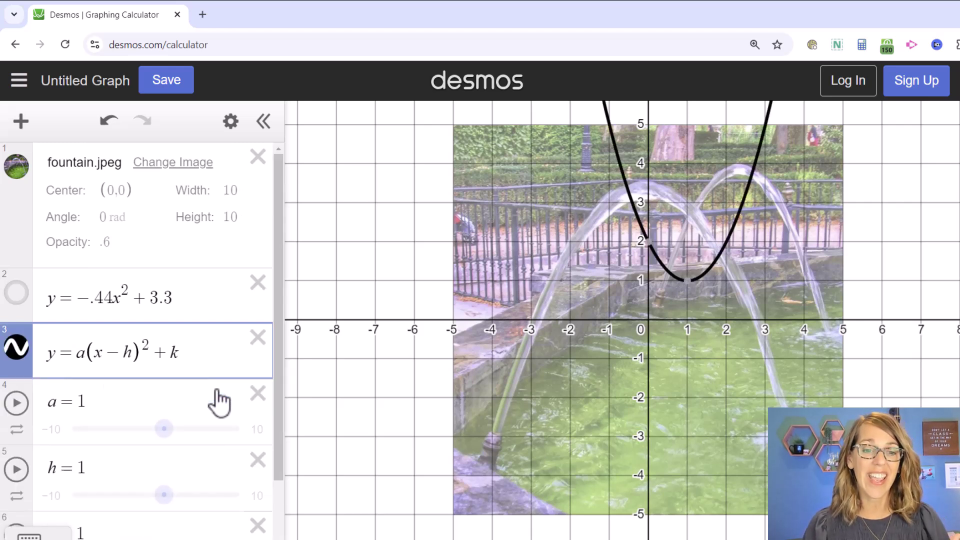
Step: Fit the vertex-form parabola to the front water arc by setting a to -0.4 and h to 0 and raising k
left_click_drag(170, 433, 156, 433)
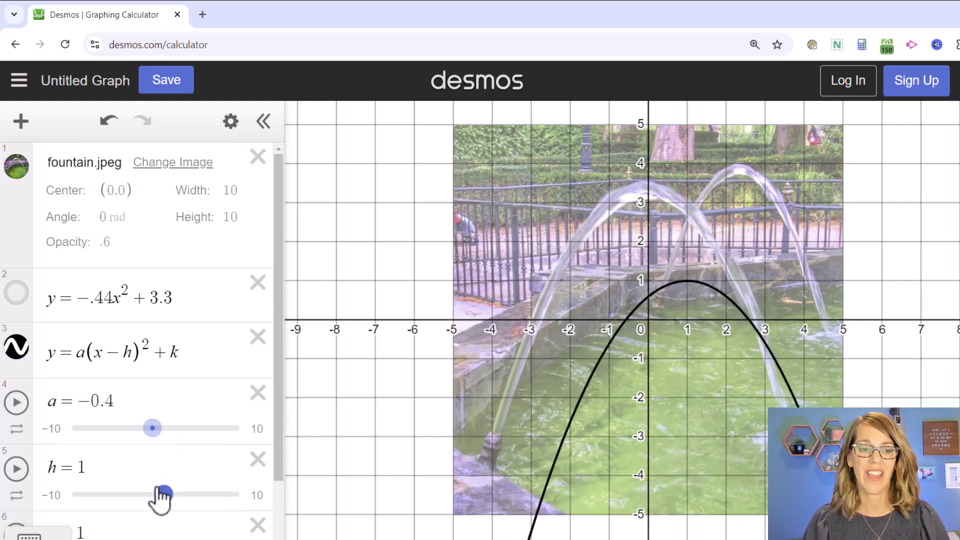
left_click_drag(161, 493, 152, 495)
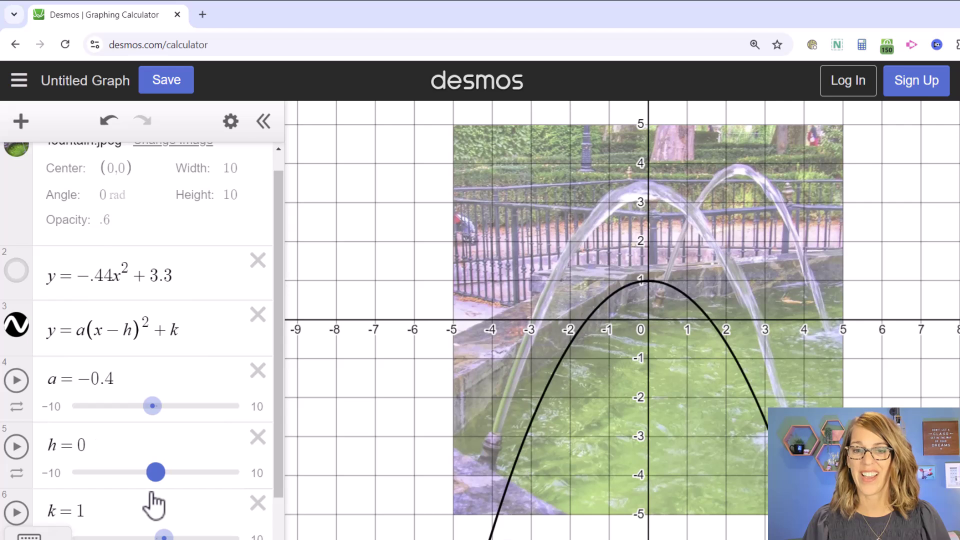
left_click_drag(163, 536, 181, 536)
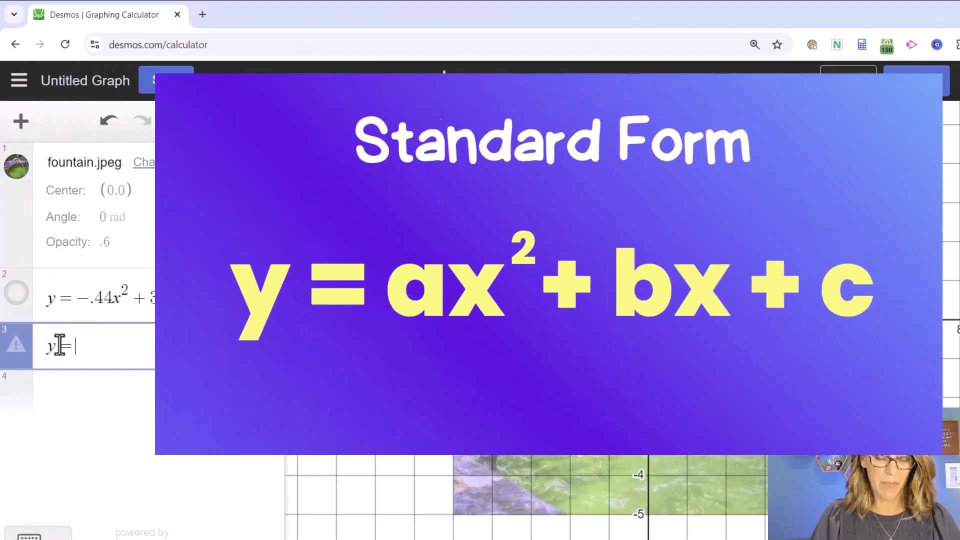
Step: Enter the standard form y=ax^2+bx+c in the third expression row and add sliders for a, b and c
type("ax^2")
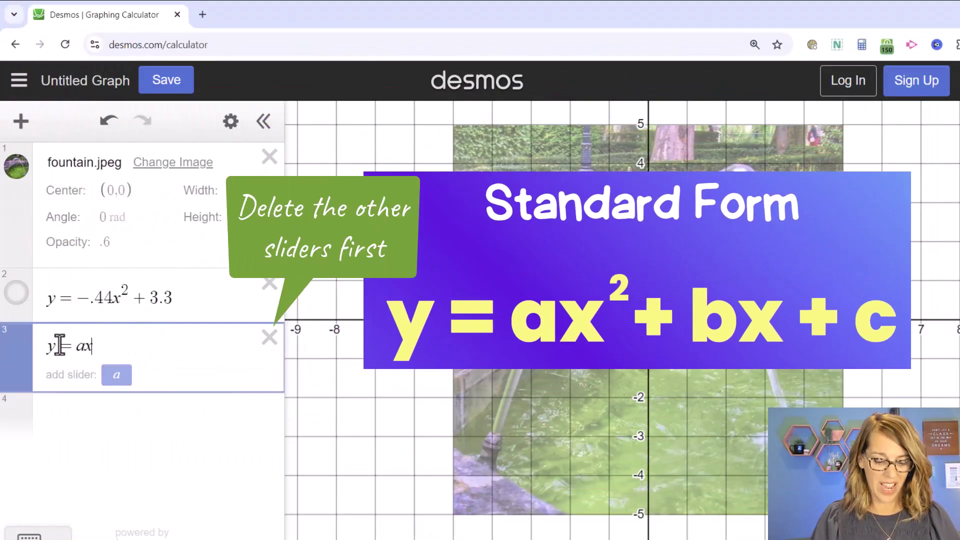
type("+bx+")
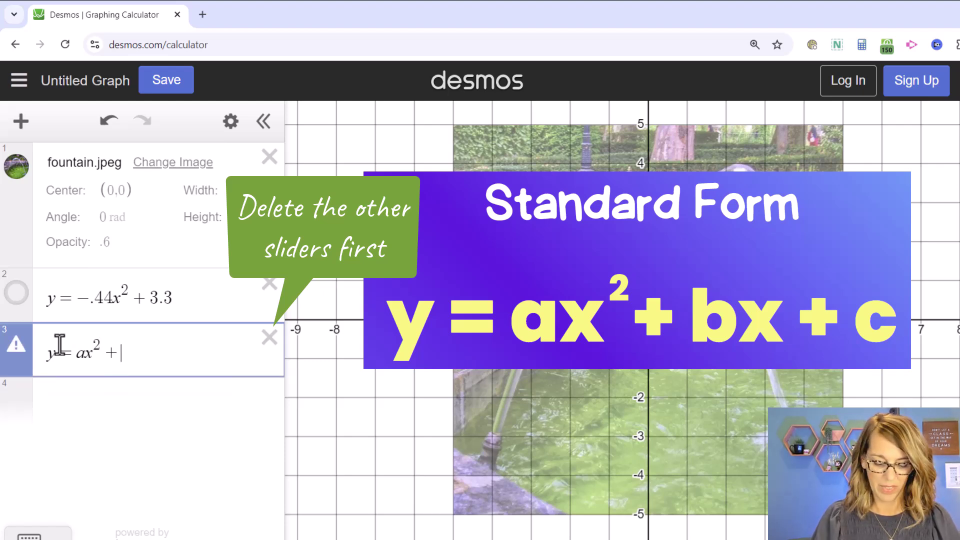
type("c")
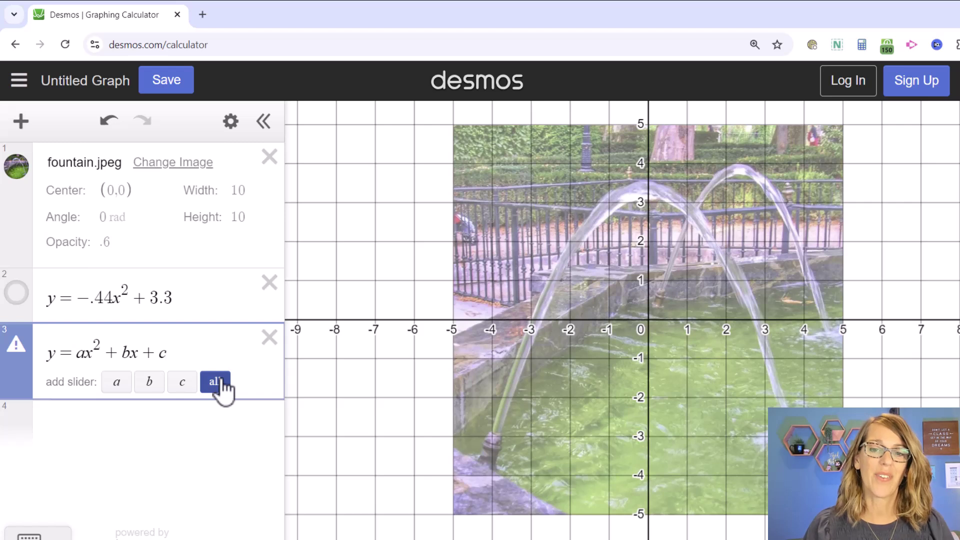
left_click(218, 382)
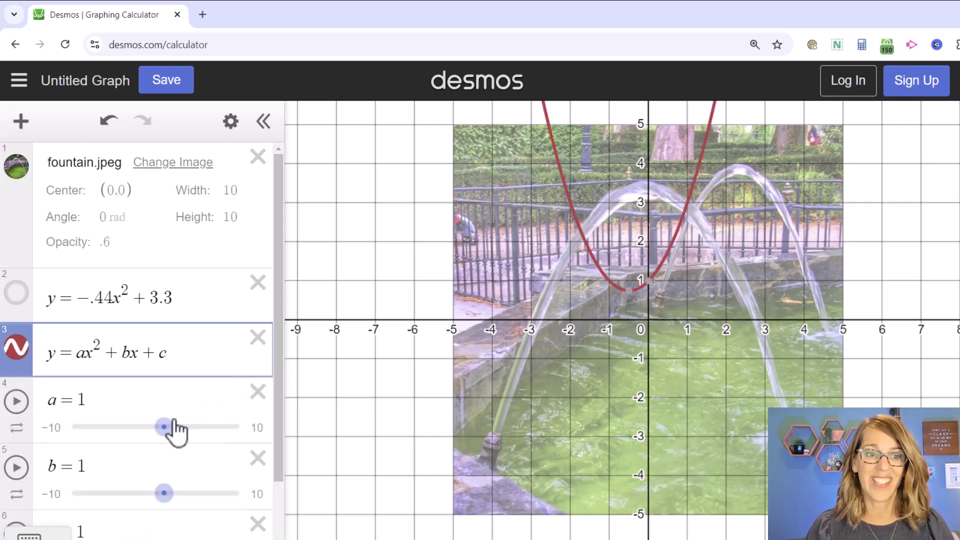
Step: Fit the standard-form parabola to the front water arc by setting a to -0.4, b to -0.2 and c to 3.3
left_click_drag(168, 430, 157, 430)
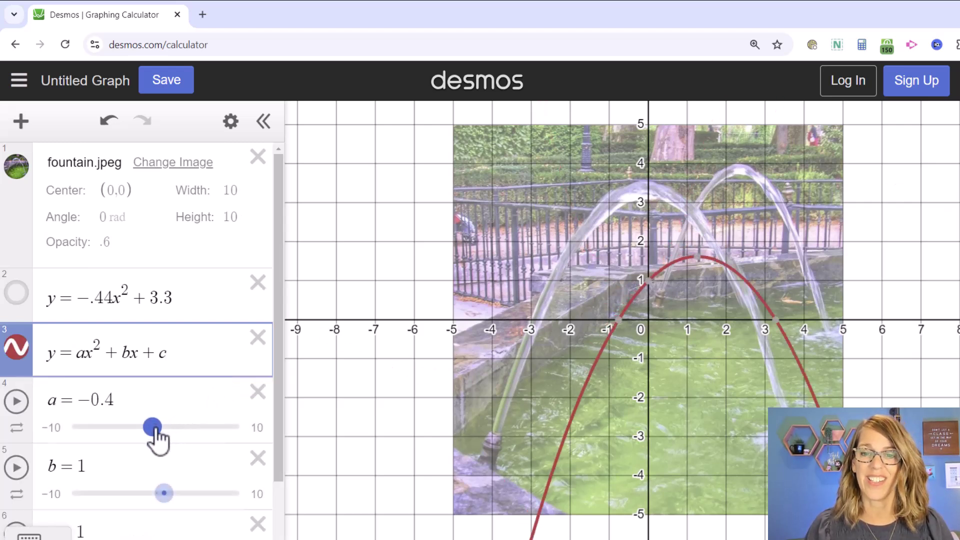
left_click_drag(164, 493, 159, 494)
left_click_drag(164, 536, 184, 537)
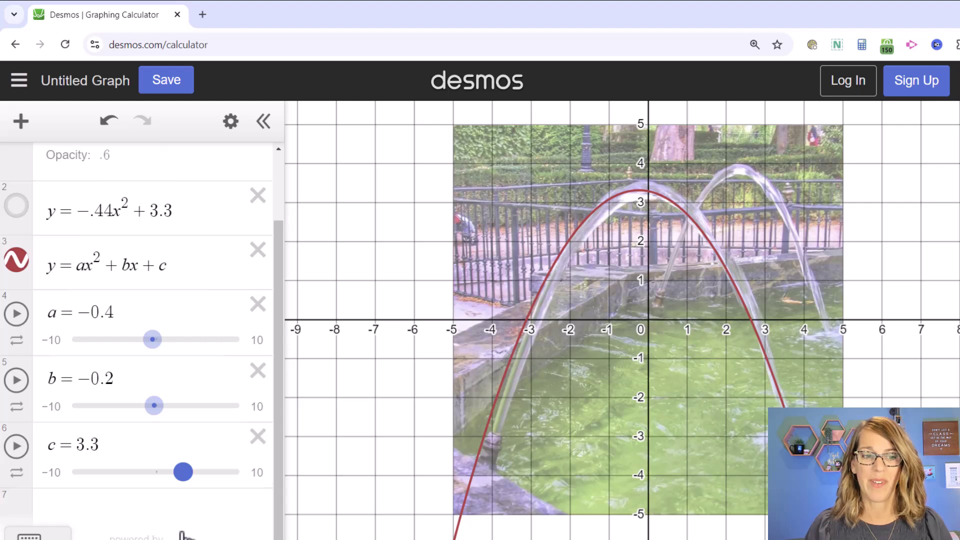